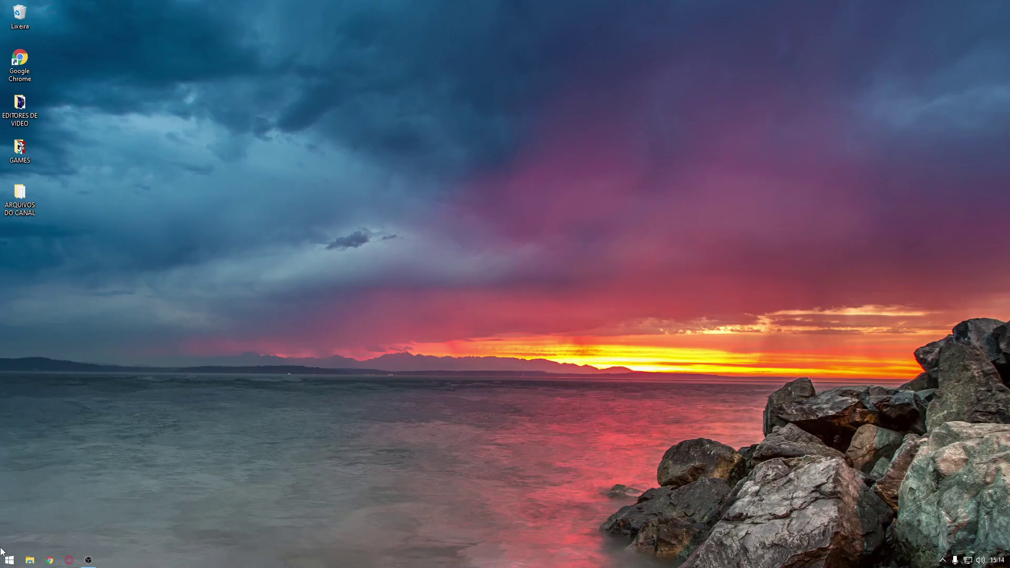
Open the Windows graphics settings page (Configurações de elementos gráficos) from the system's display settings.
left_click(4, 564)
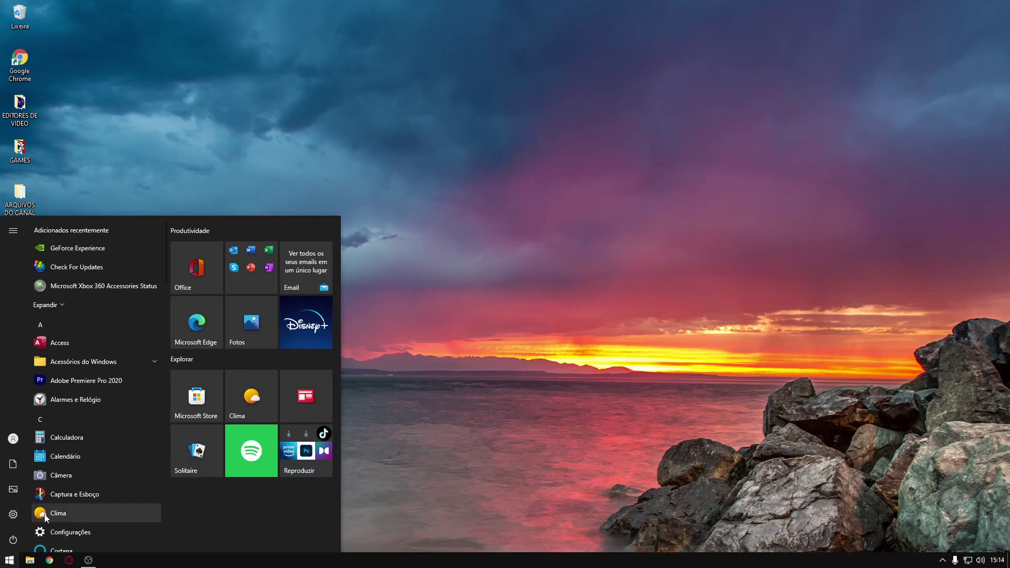
left_click(17, 518)
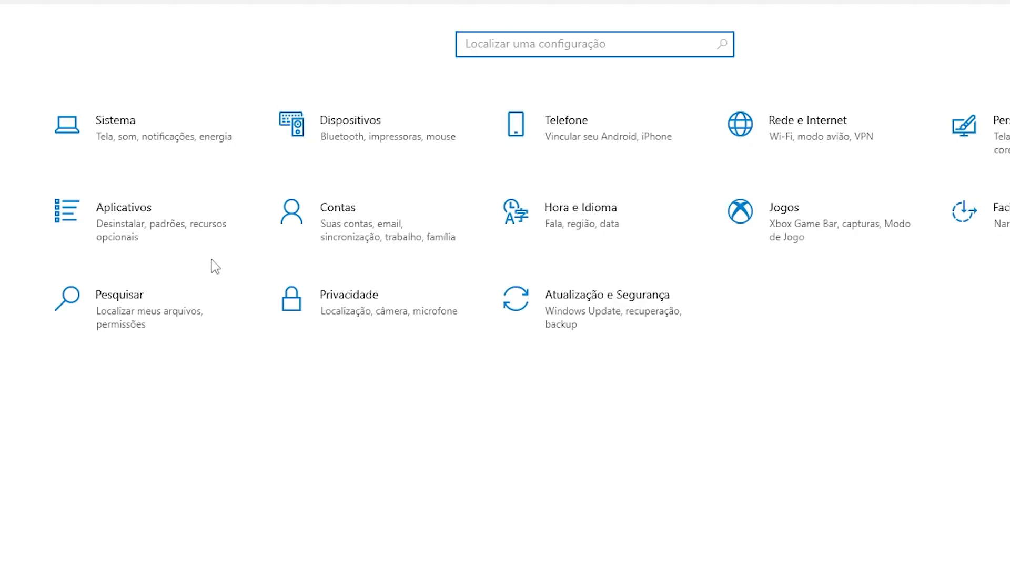
left_click(137, 141)
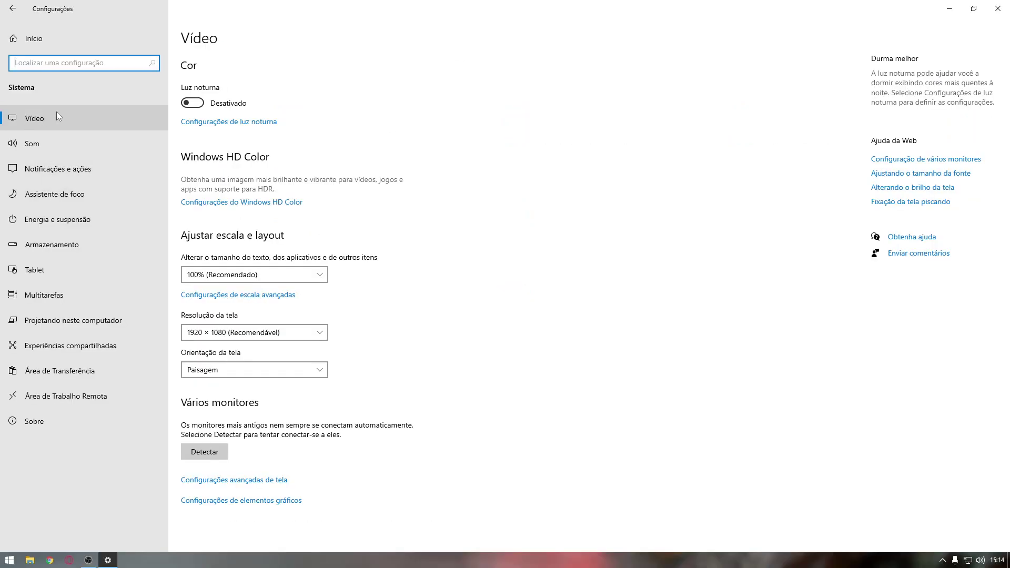
left_click(226, 501)
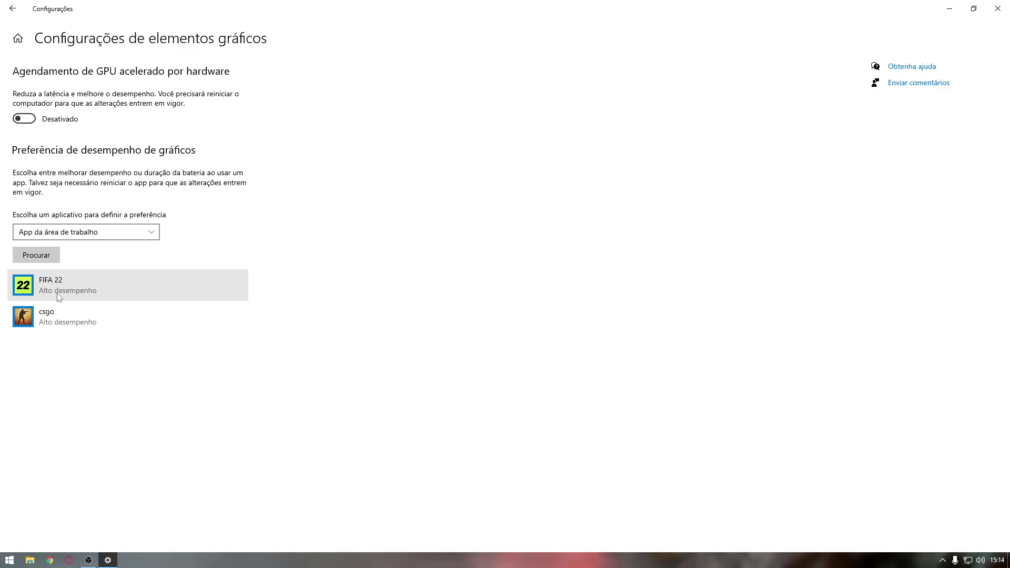
Browse to D:\Pasta da steam\steamapps\common\FIFA 22, select the FIFA22 application, and leave the file picker without adding it.
left_click(41, 259)
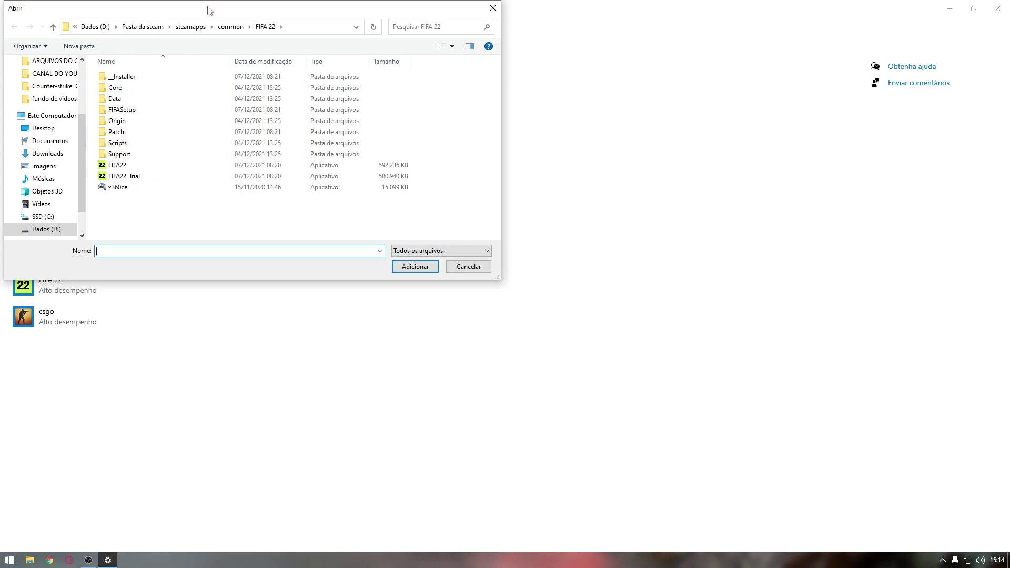
left_click(259, 330)
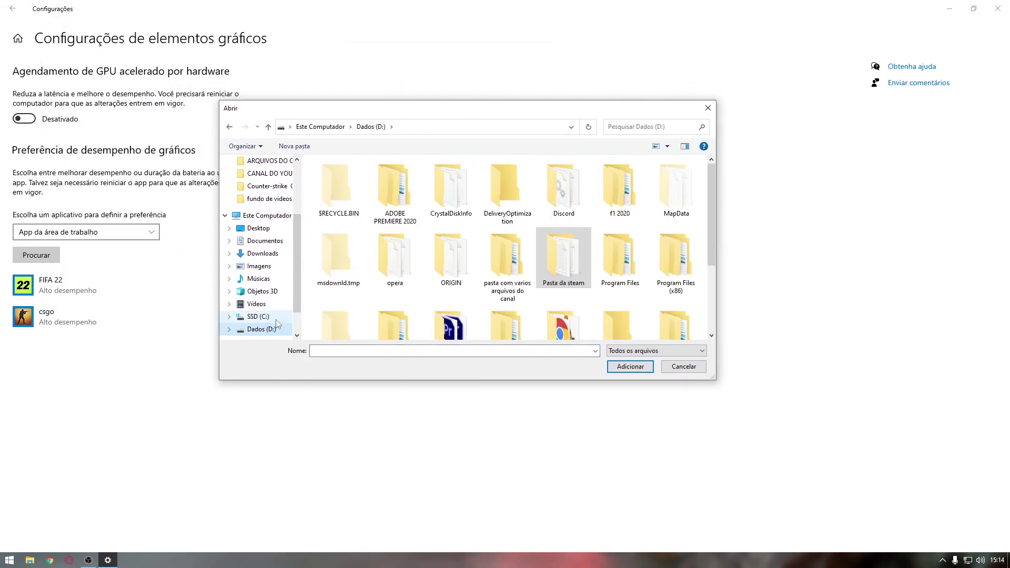
double_click(552, 269)
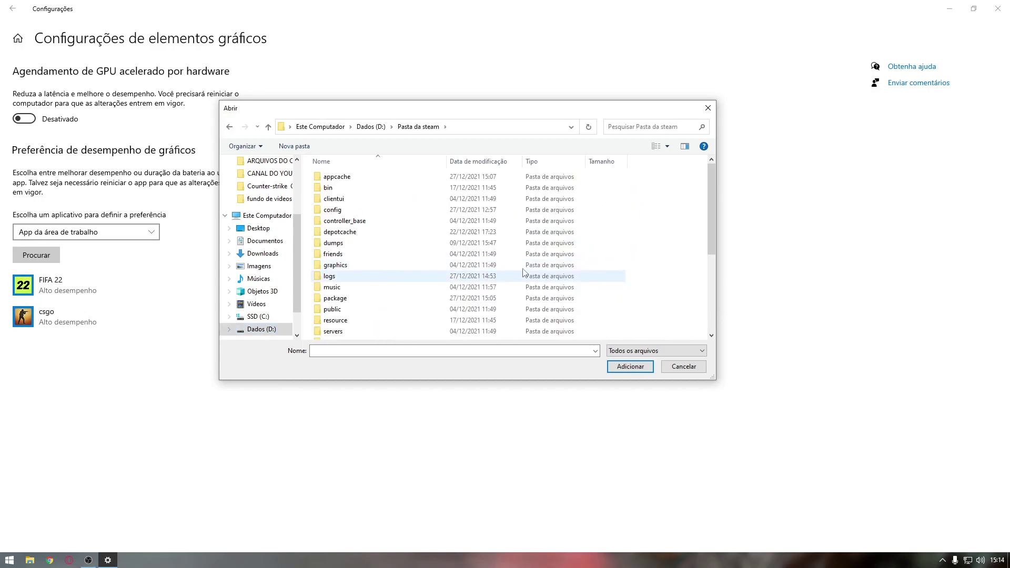
scroll(339, 259, "down", 3)
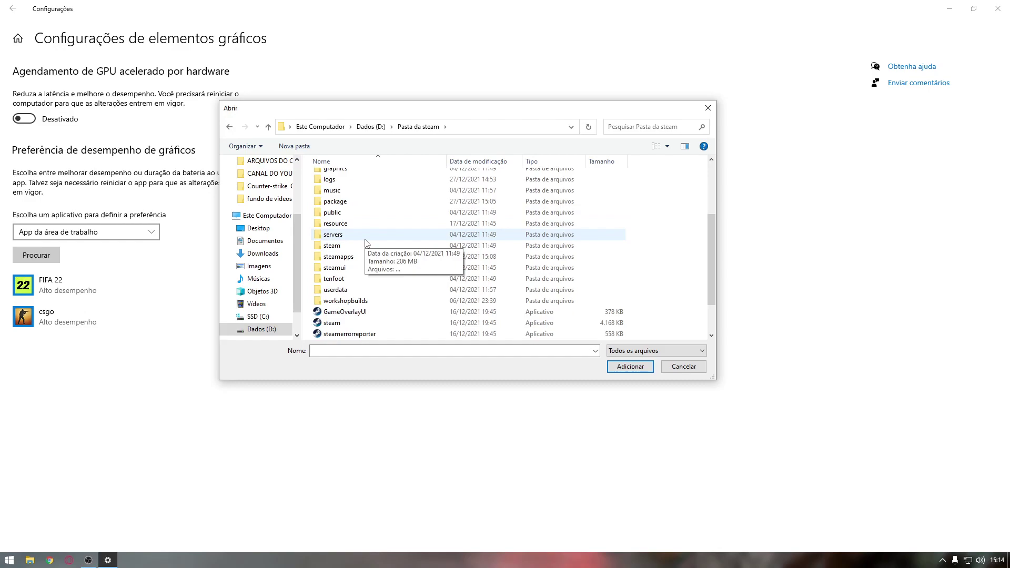
double_click(338, 259)
double_click(341, 182)
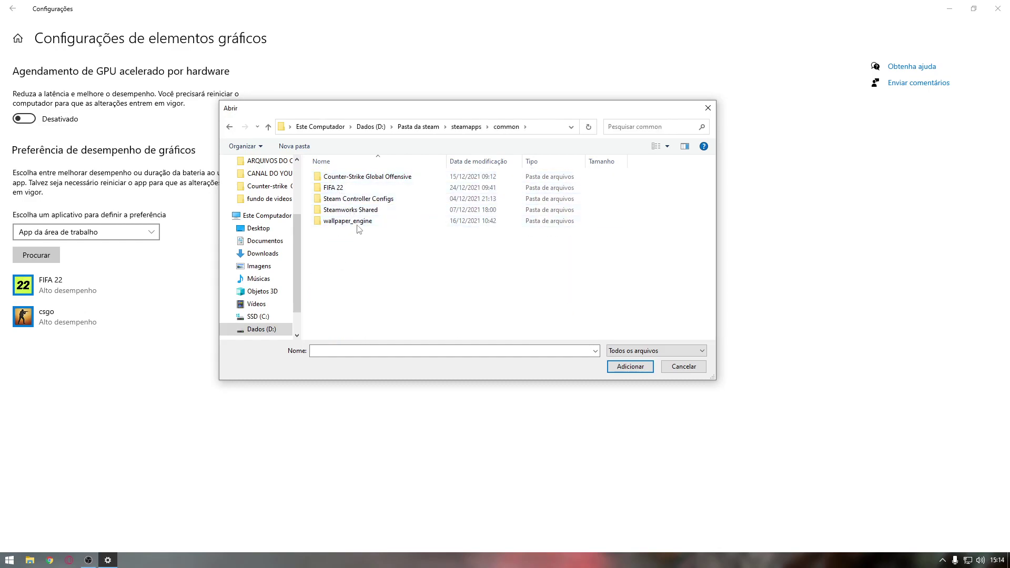
double_click(342, 188)
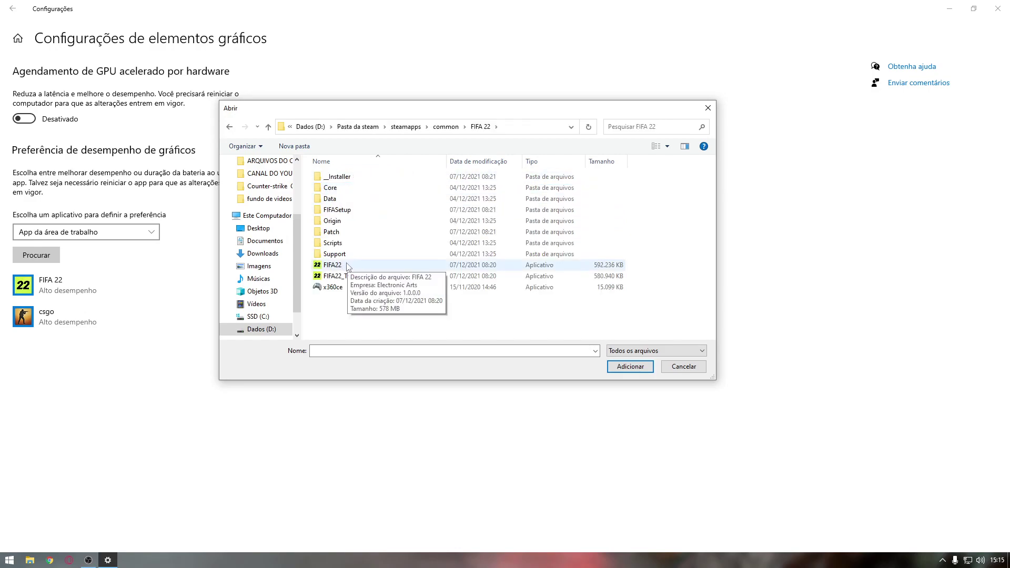
left_click(335, 266)
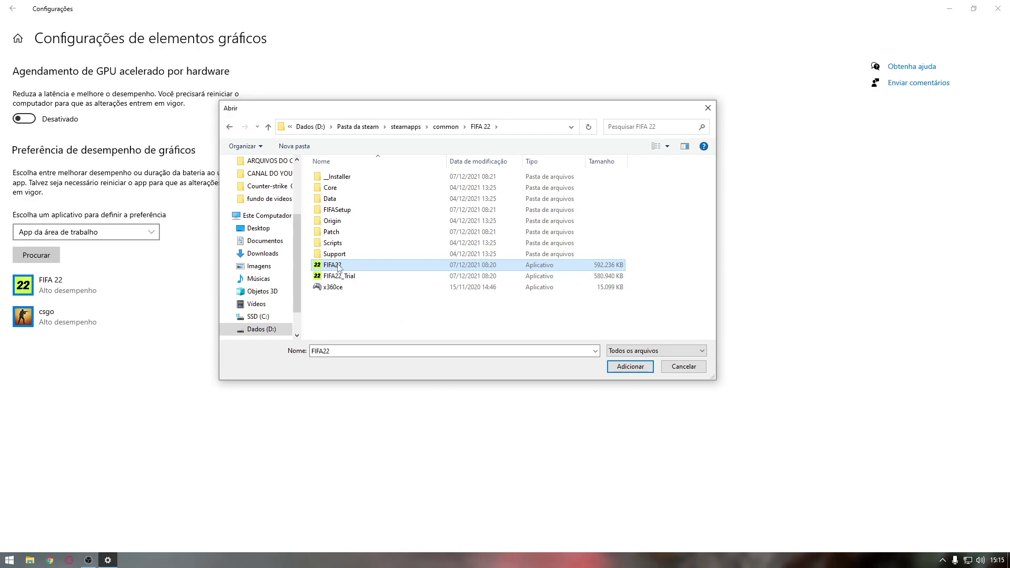
left_click(708, 109)
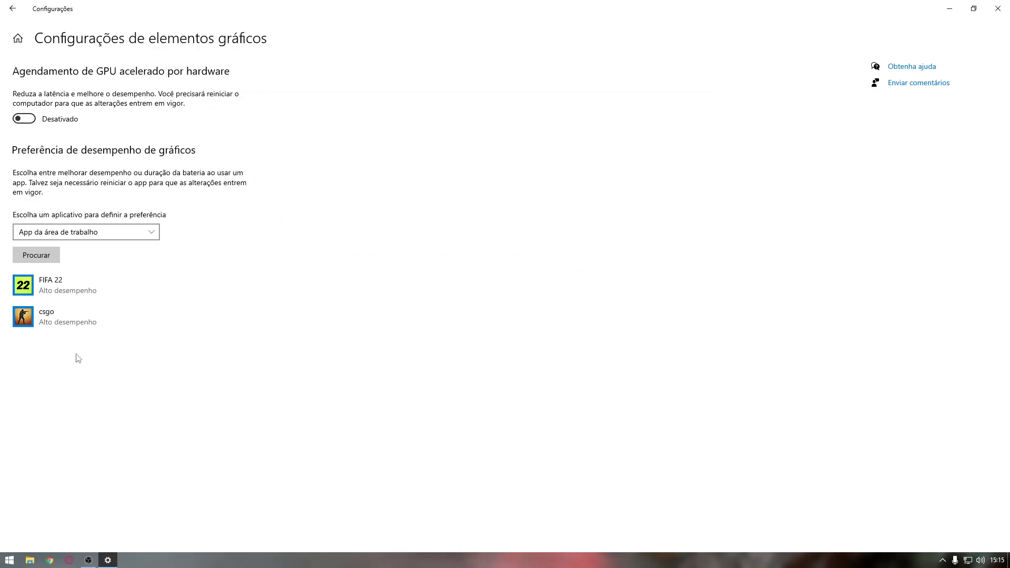
Set FIFA 22's graphics preference to "Permitir que o Windows decida" and save it.
left_click(45, 291)
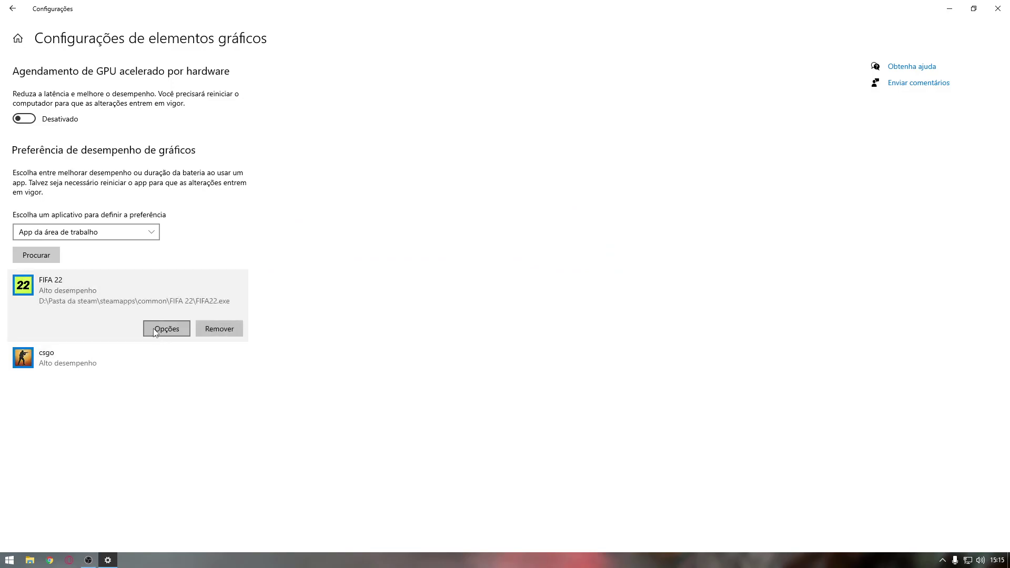
left_click(167, 329)
left_click(416, 256)
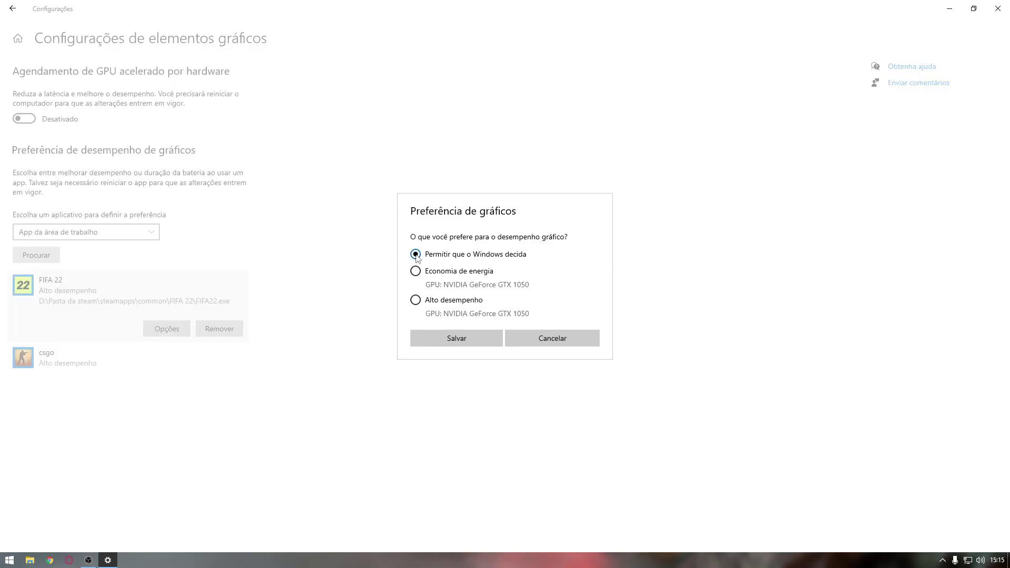
left_click(456, 338)
Set FIFA 22's graphics preference to "Alto desempenho", save it, and close the settings window.
left_click(167, 329)
left_click(416, 301)
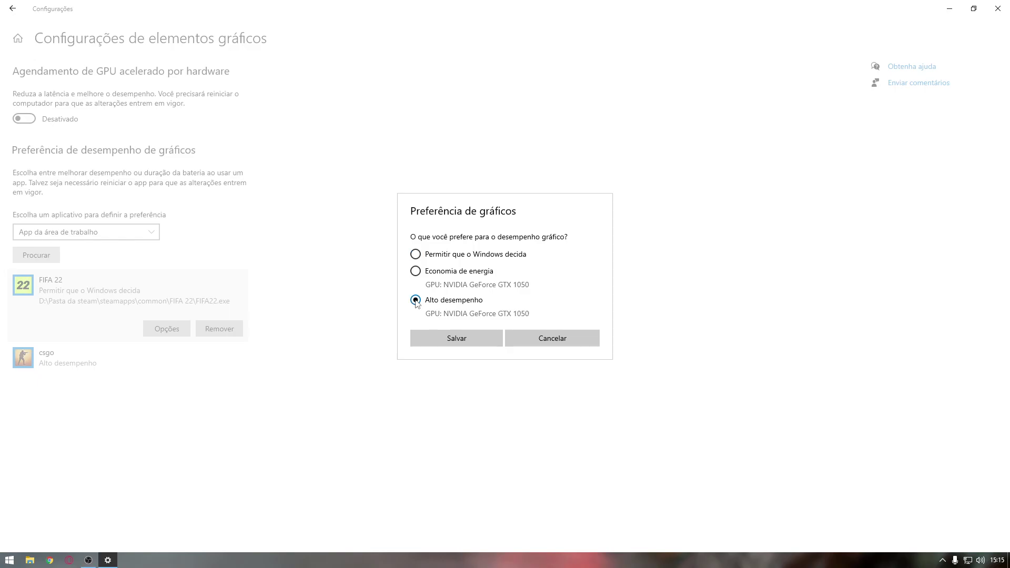
left_click(457, 339)
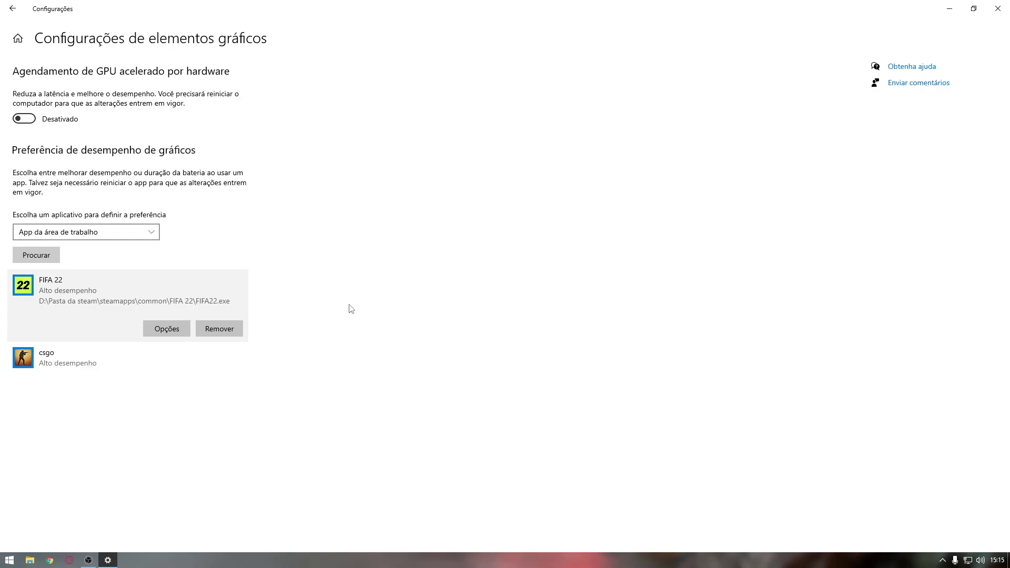
key("Return")
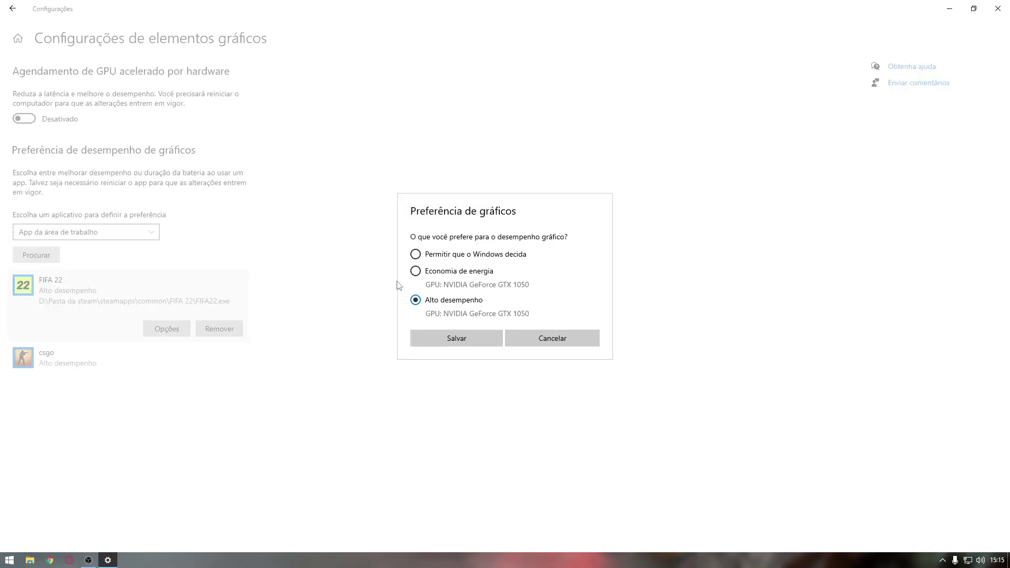
left_click(456, 339)
left_click(998, 8)
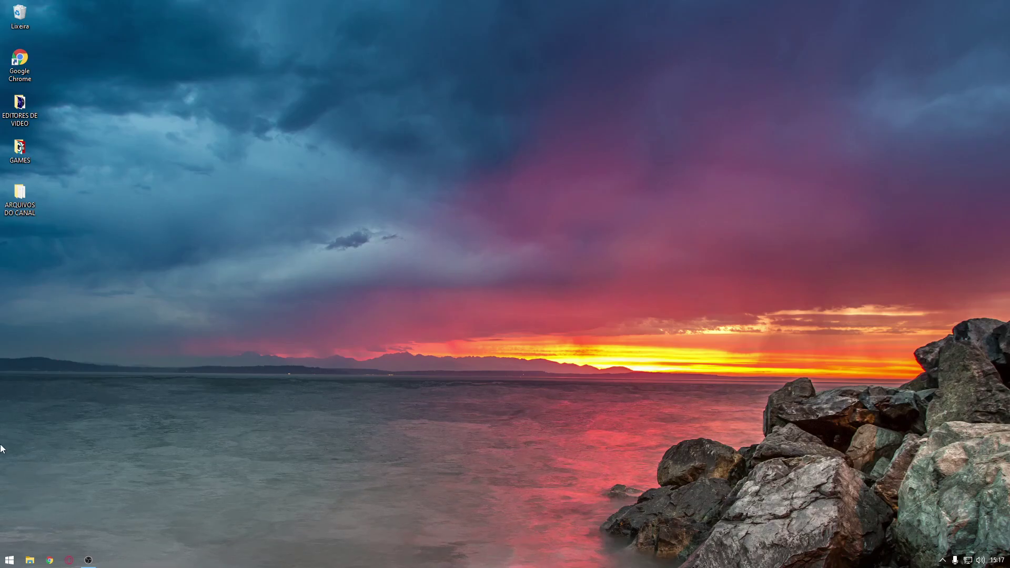
Search Windows for "ener", open the power plan editor, check the available power plans without changing them, and close the window.
left_click(9, 560)
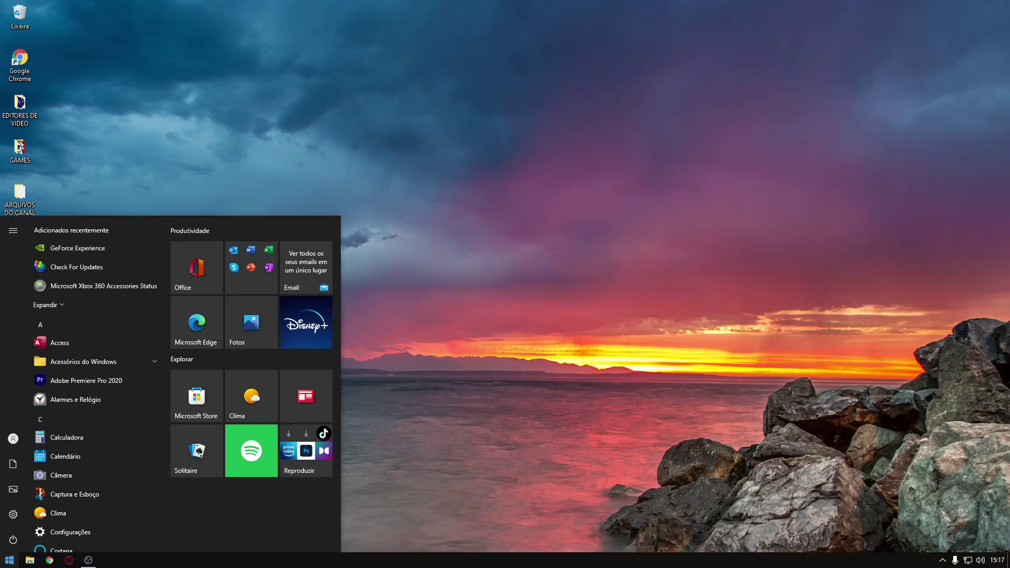
type("ener")
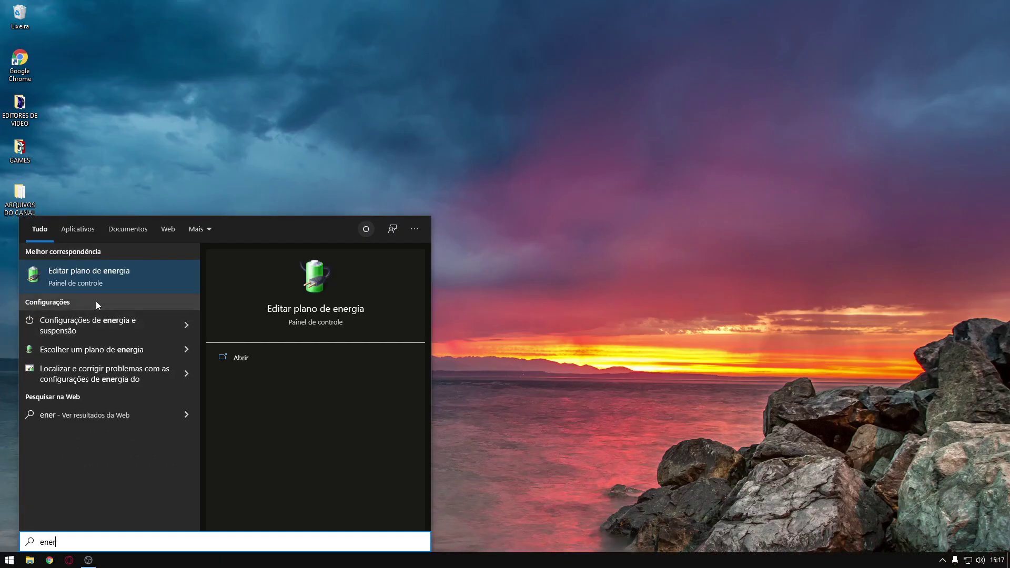
left_click(69, 274)
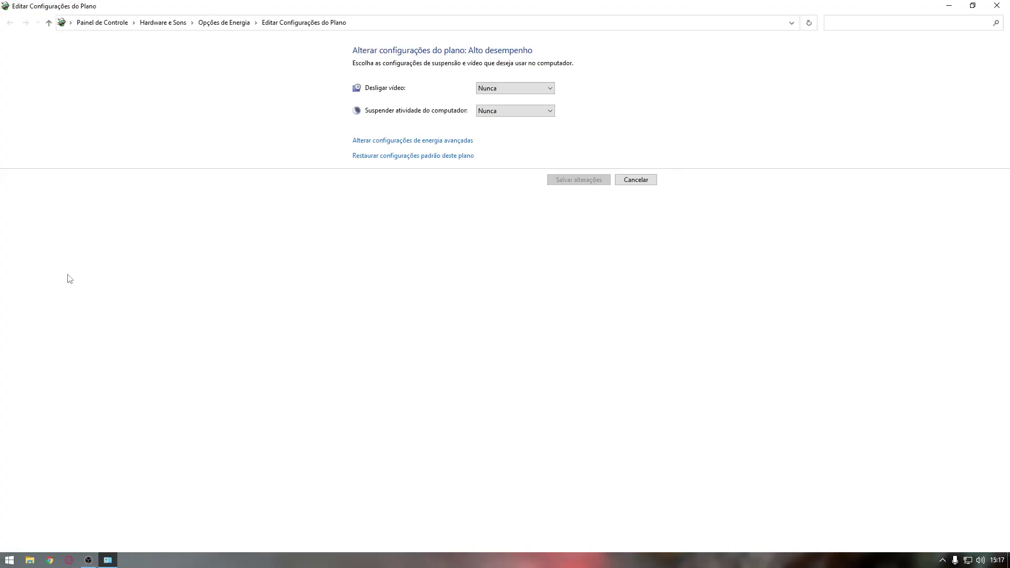
left_click(635, 179)
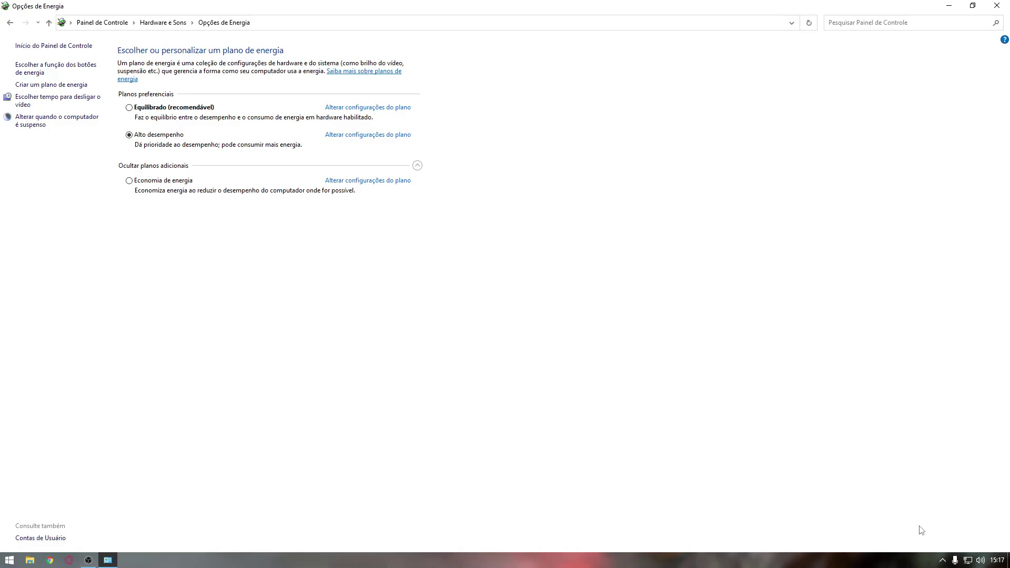
left_click(997, 5)
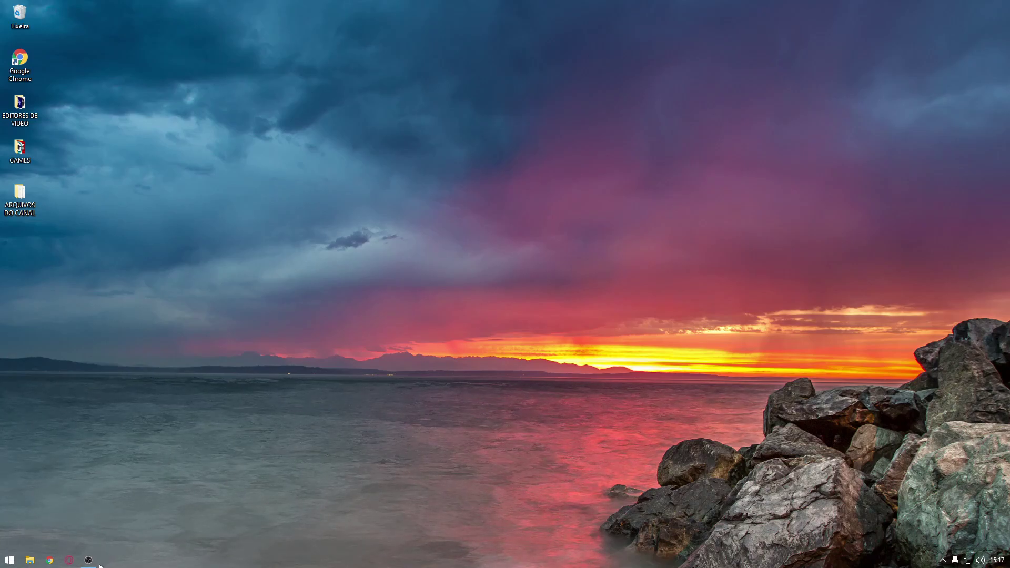
Open Task Manager maximized on its detailed process list and look through the running processes.
mouse_move(91, 564)
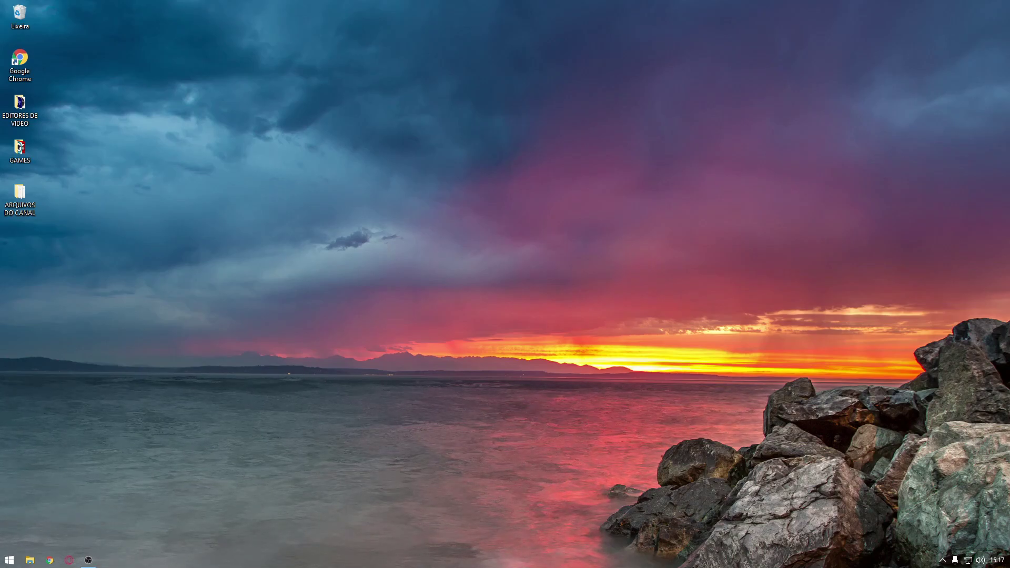
right_click(226, 564)
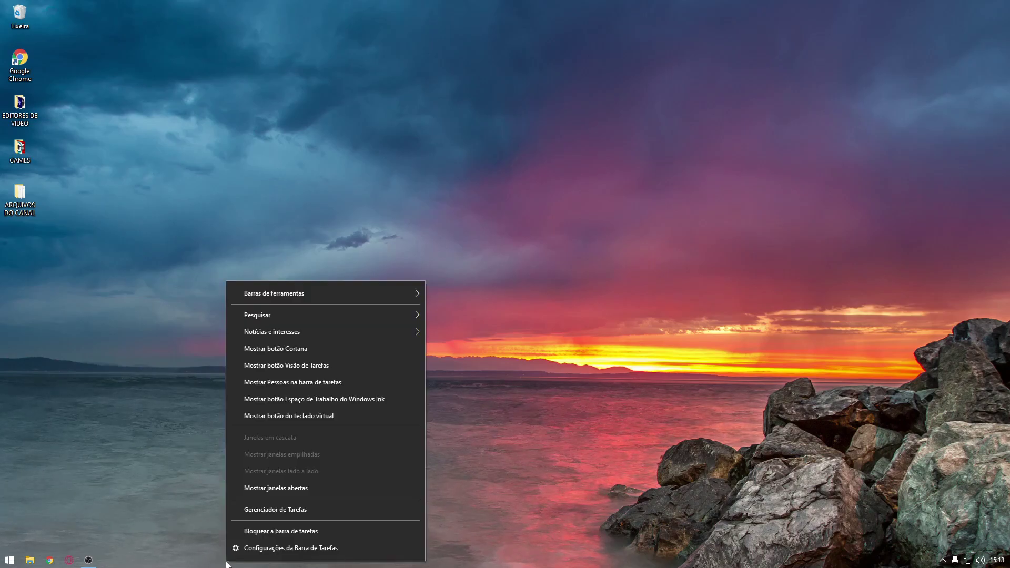
left_click(279, 509)
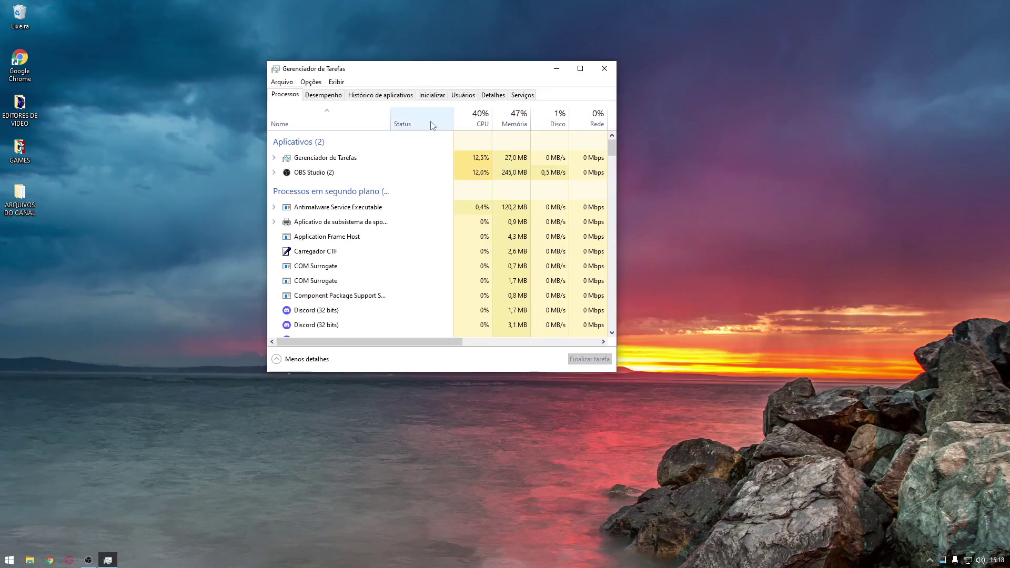
left_click(494, 96)
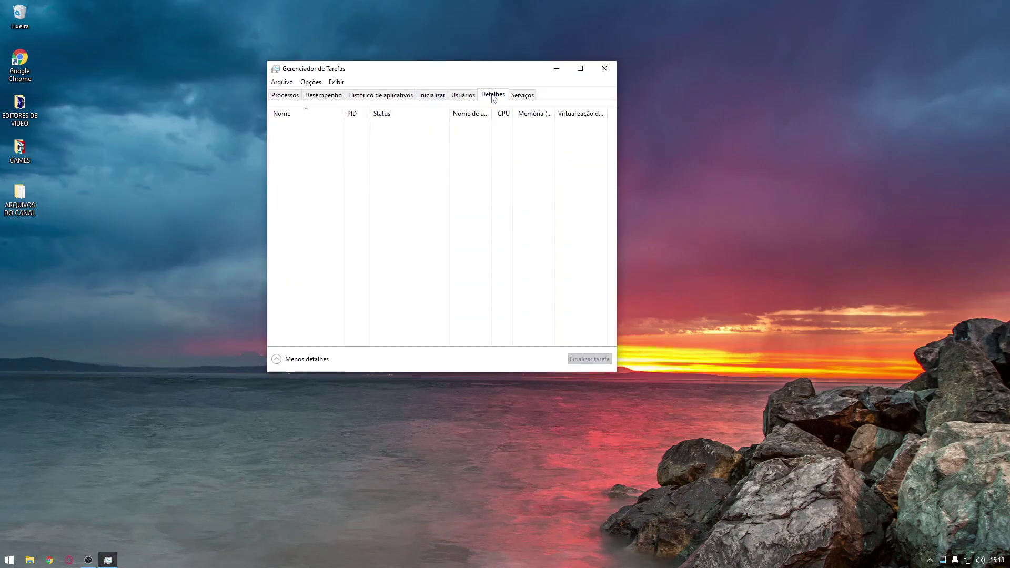
key("super+Up")
scroll(196, 211, "down", 5)
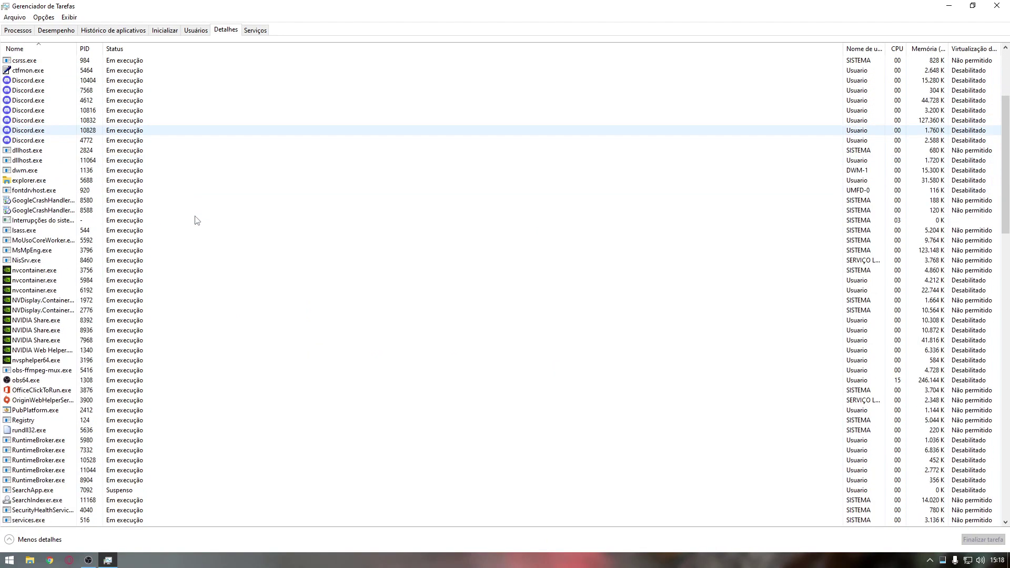
scroll(196, 220, "up", 5)
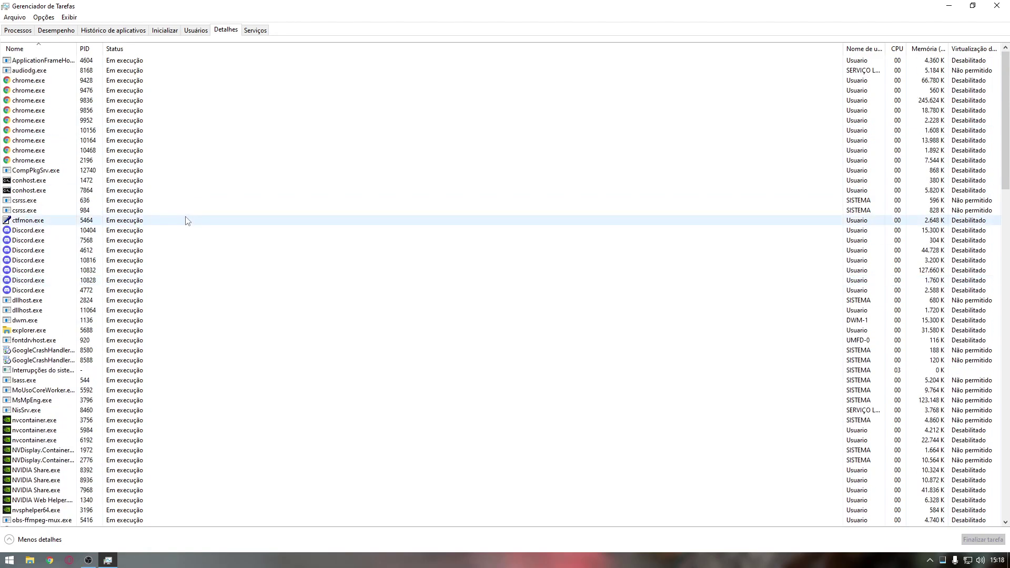
scroll(188, 220, "down", 4)
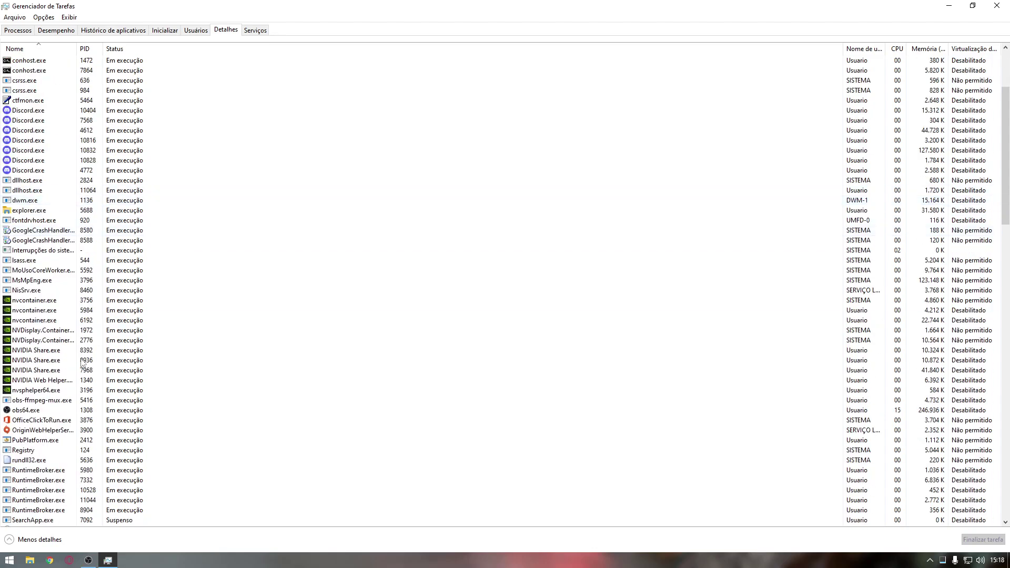
Check the priority options available for the obs64.exe process without changing them, and close Task Manager.
left_click(26, 410)
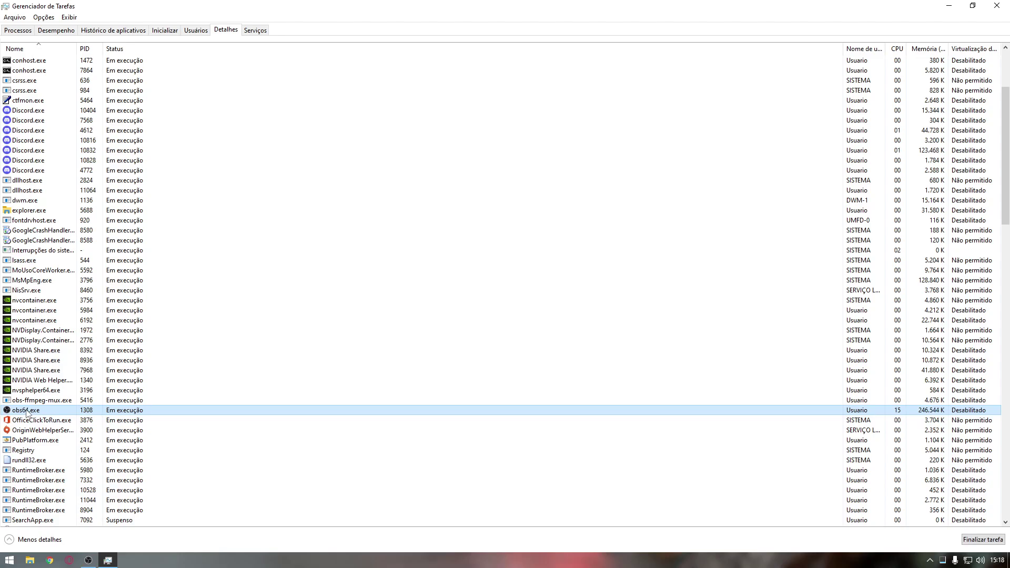
right_click(25, 411)
mouse_move(67, 305)
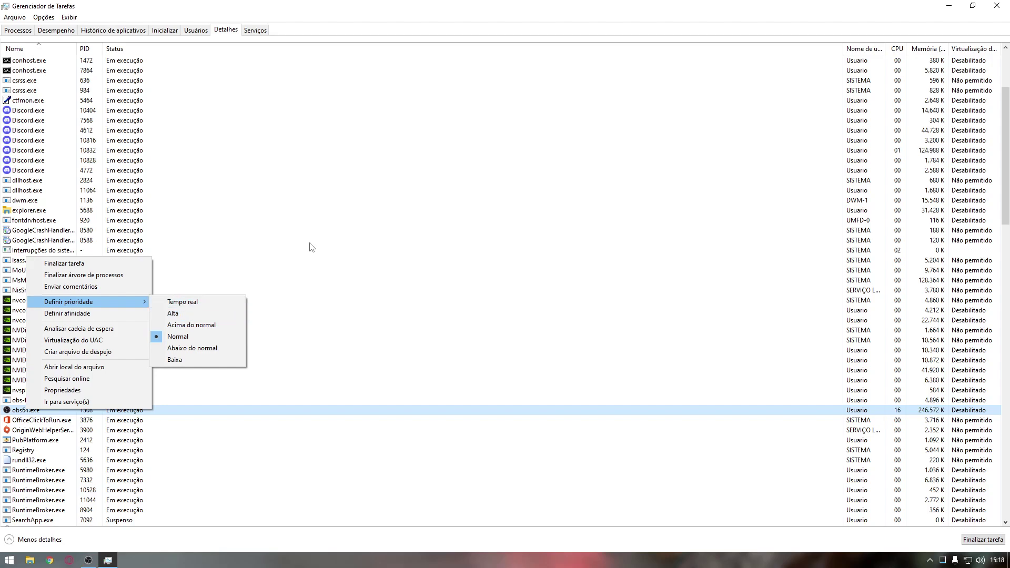
left_click(326, 240)
left_click(997, 5)
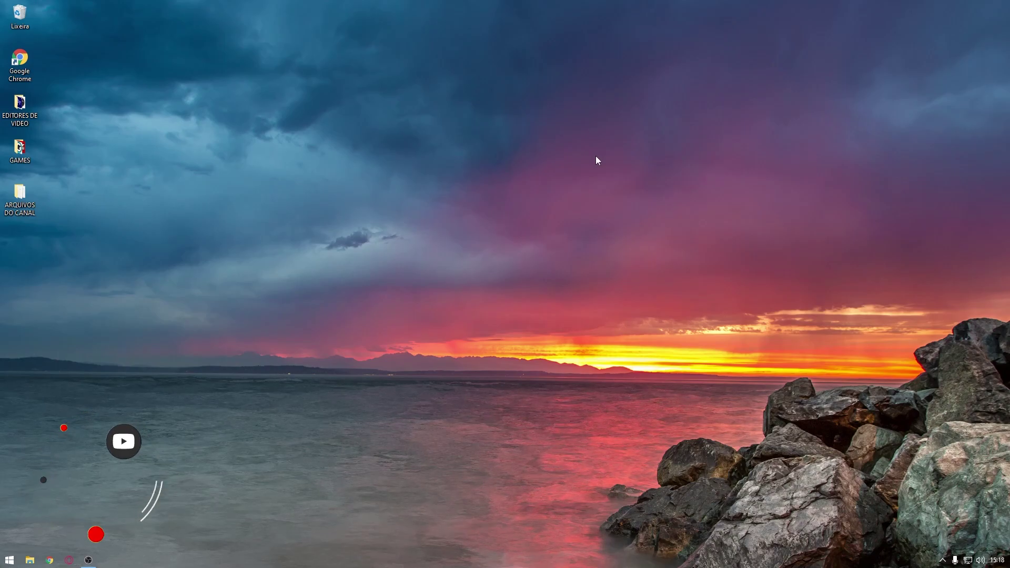